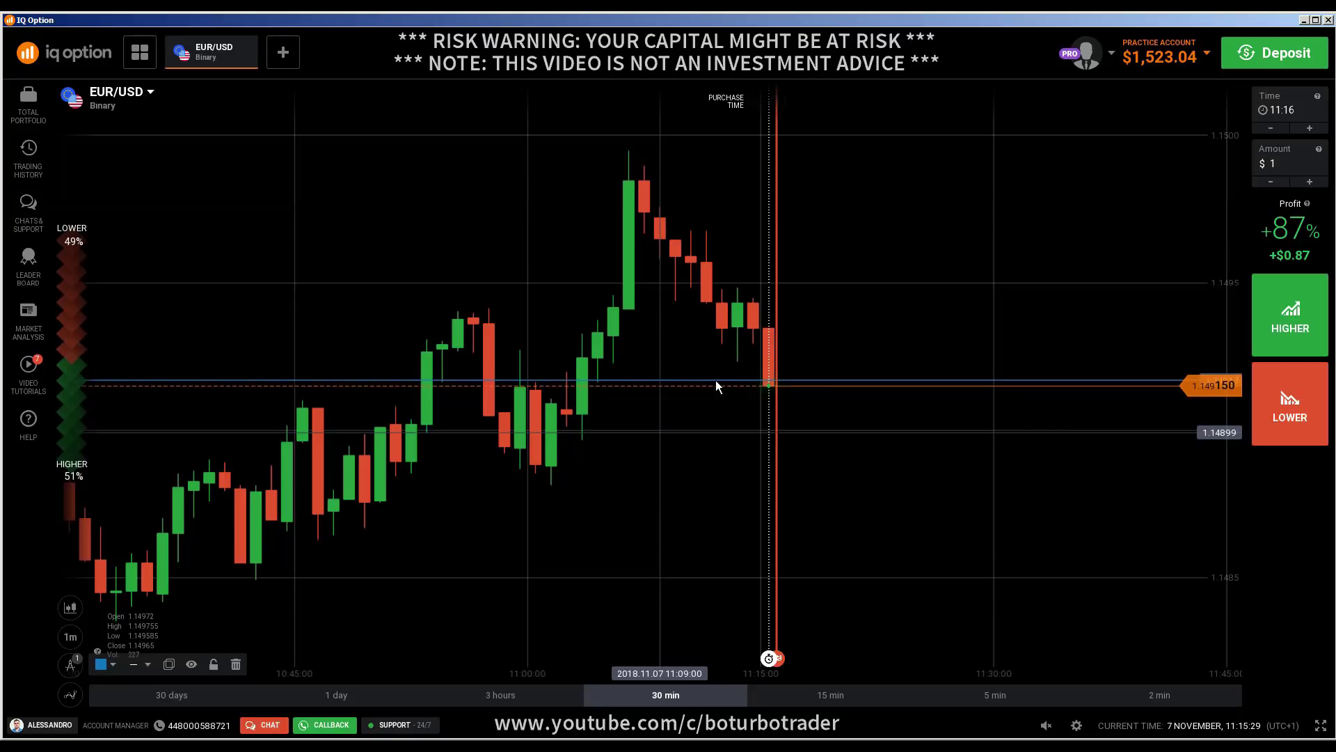
left_click(1326, 313)
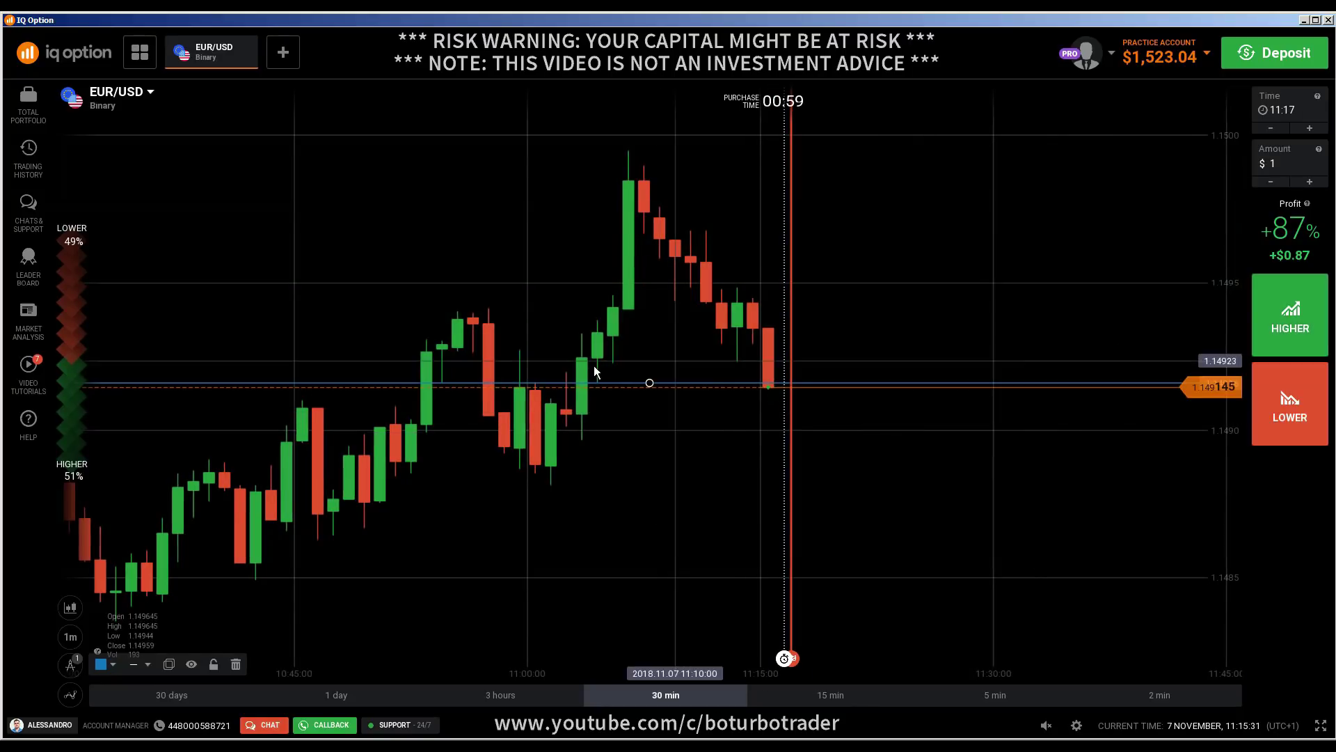
left_click(169, 664)
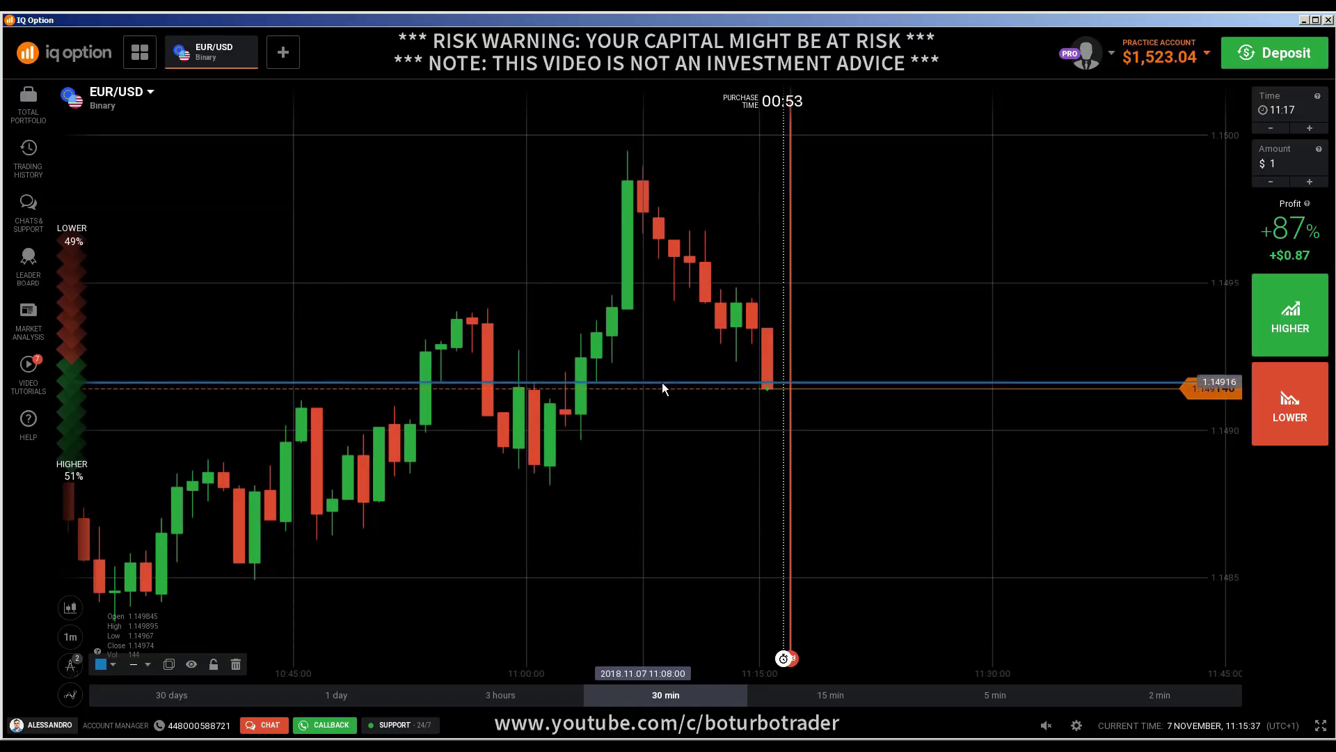
left_click_drag(662, 383, 662, 389)
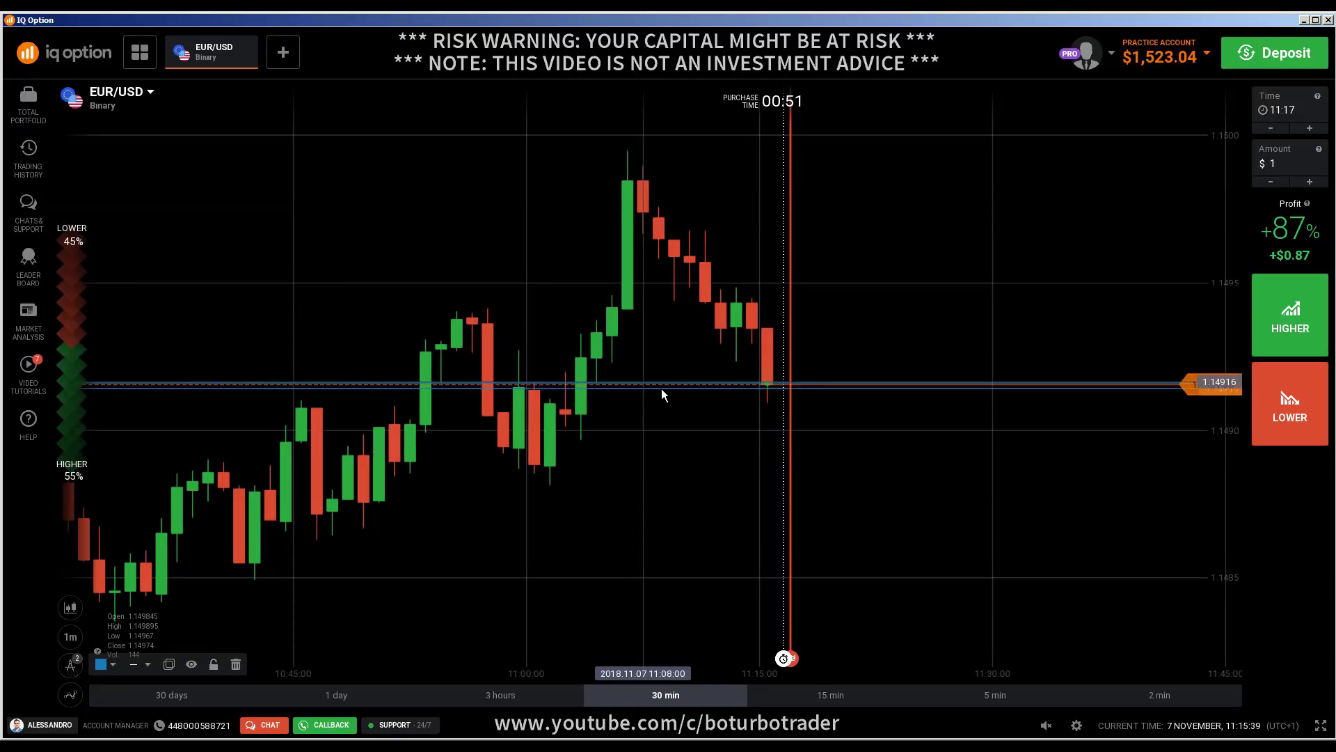
left_click(236, 664)
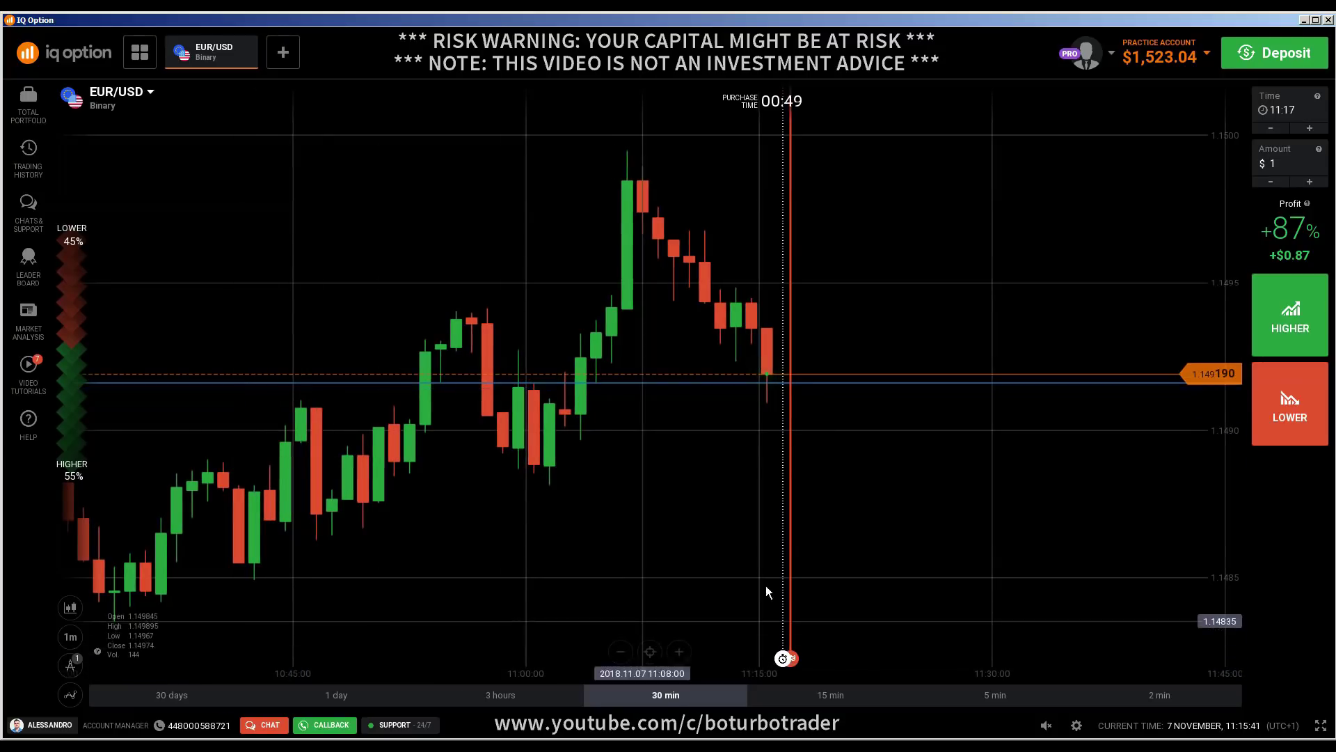
scroll(806, 529, "up", 3)
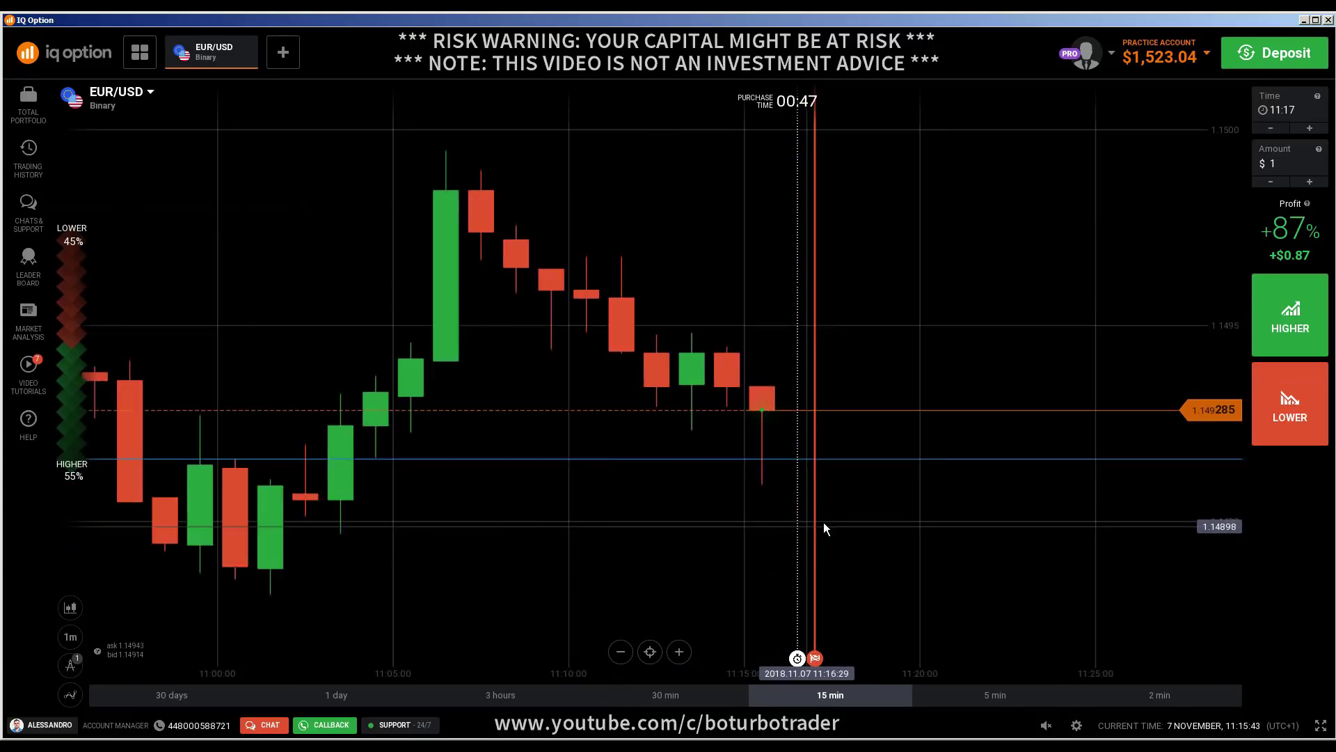
scroll(712, 533, "down", 3)
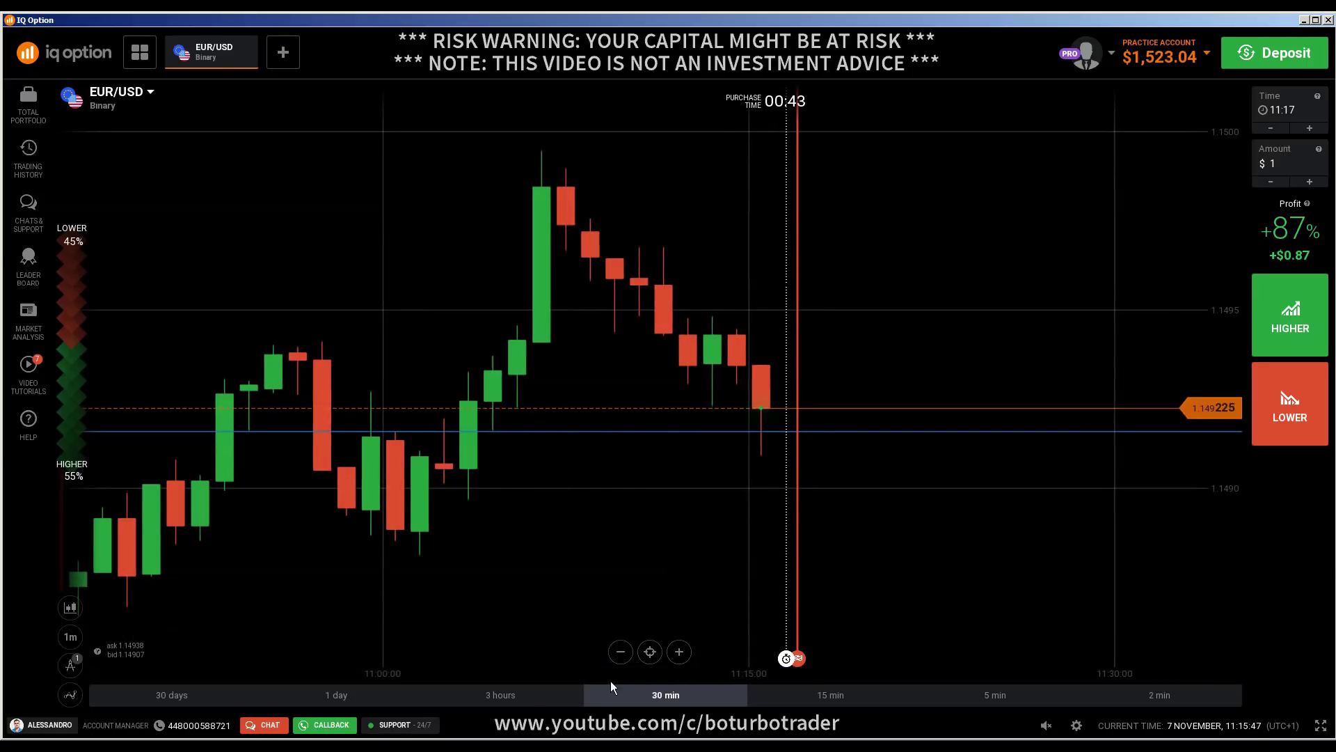
Switch to the price action guide in Google Slides, review slides 69 back to 63, and return to the IQ Option chart.
key("alt+Tab")
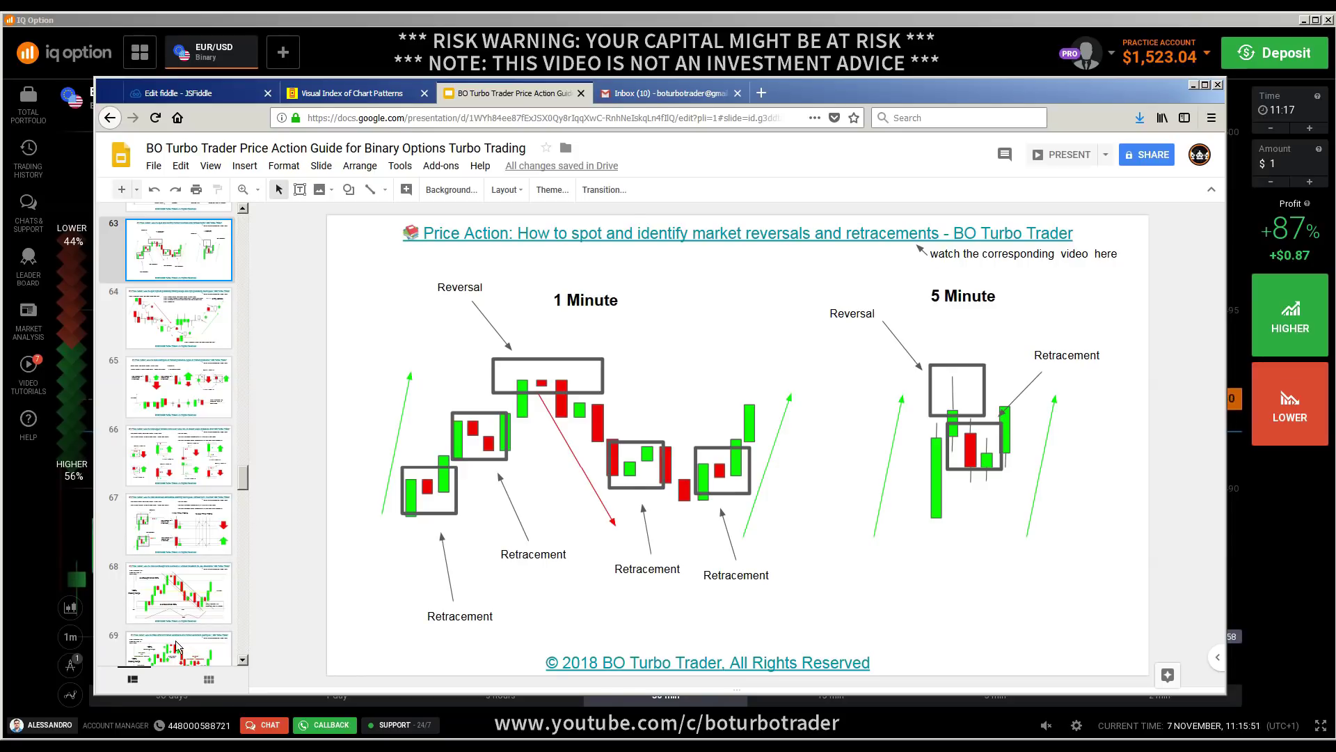
left_click(179, 583)
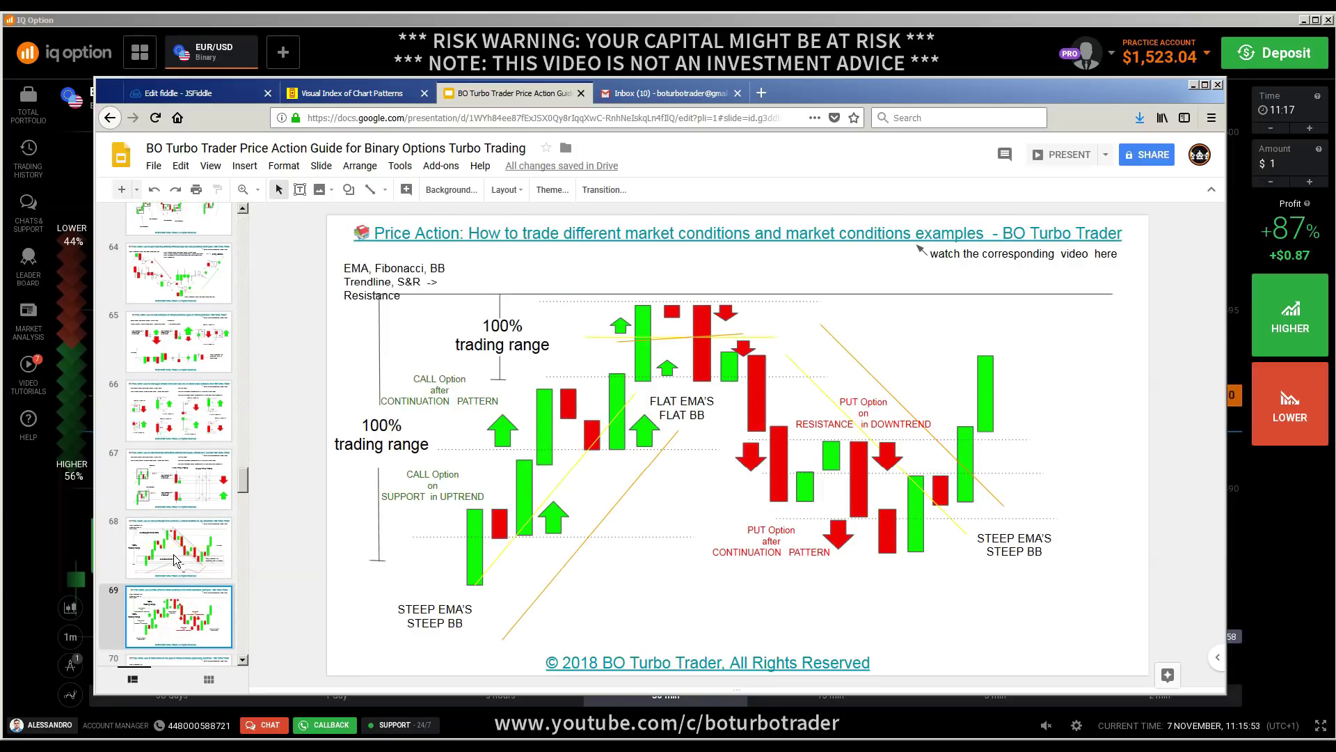
key("Up")
left_click(200, 489)
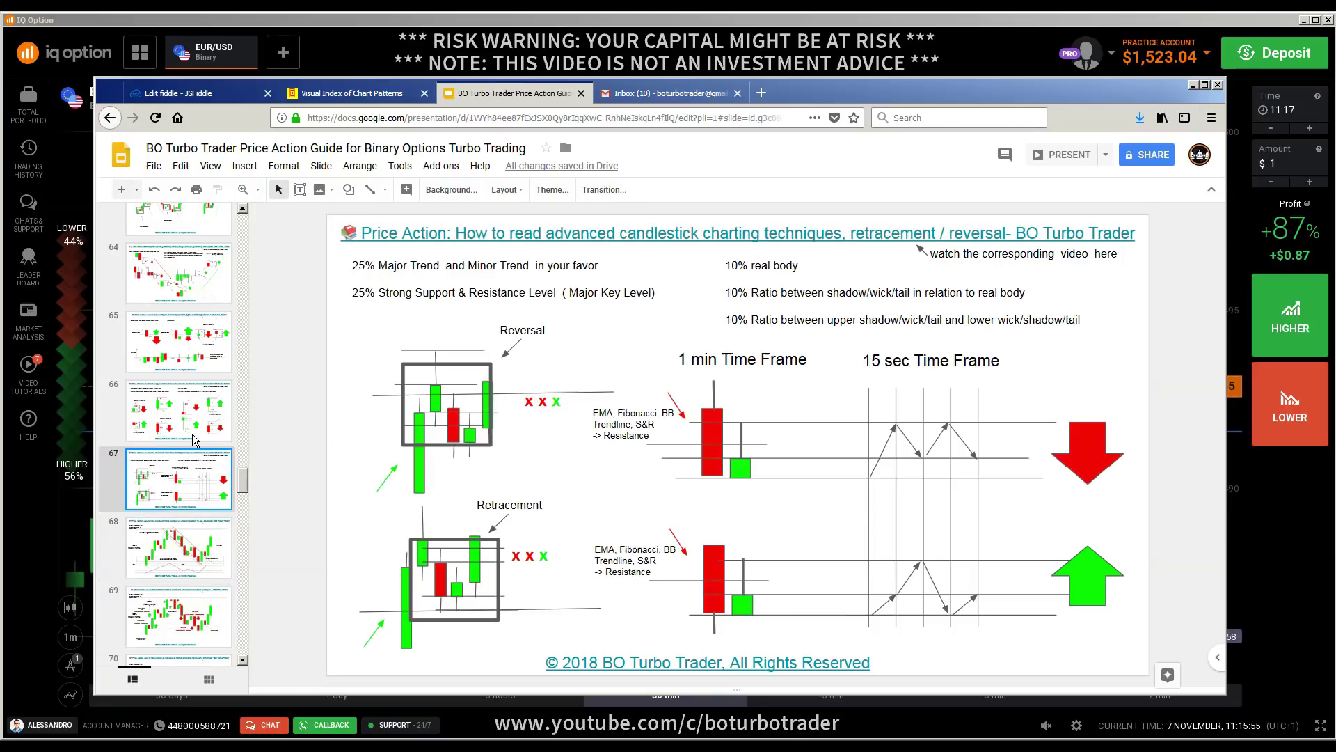
key("Up")
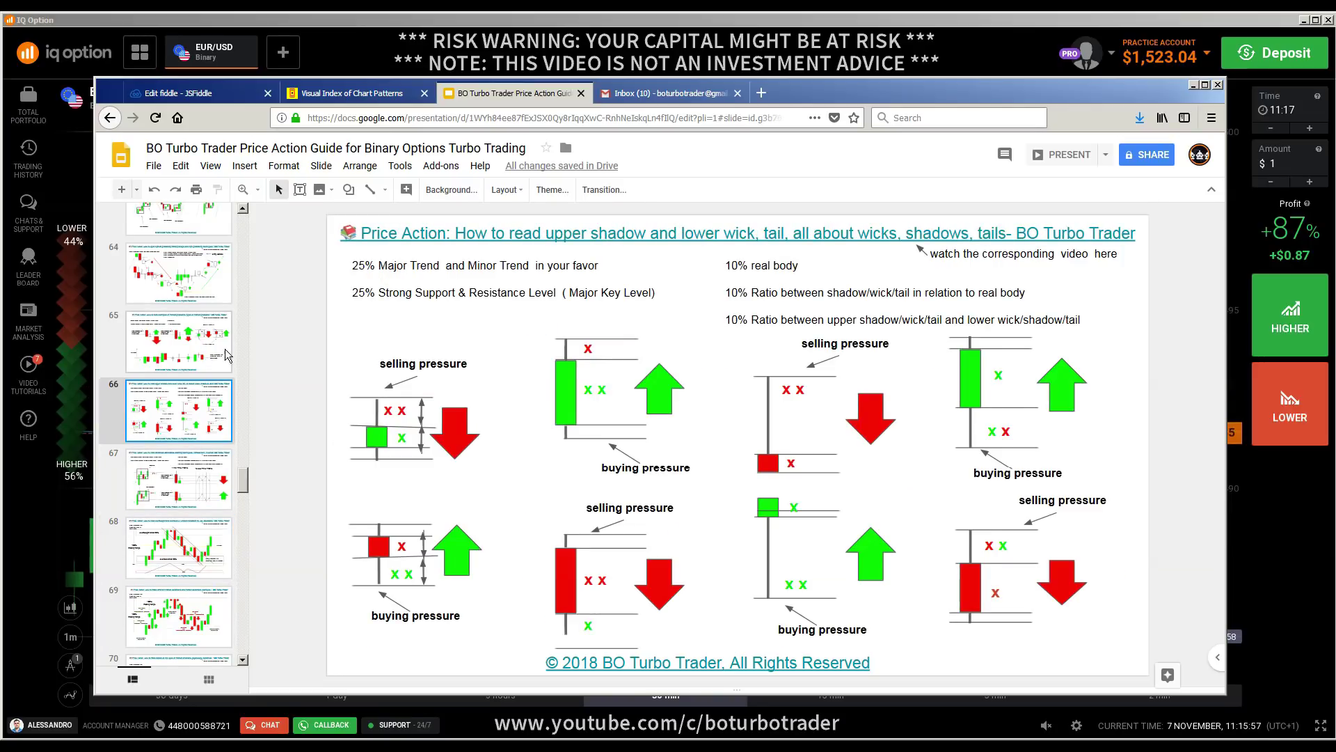
left_click(227, 355)
key("Up")
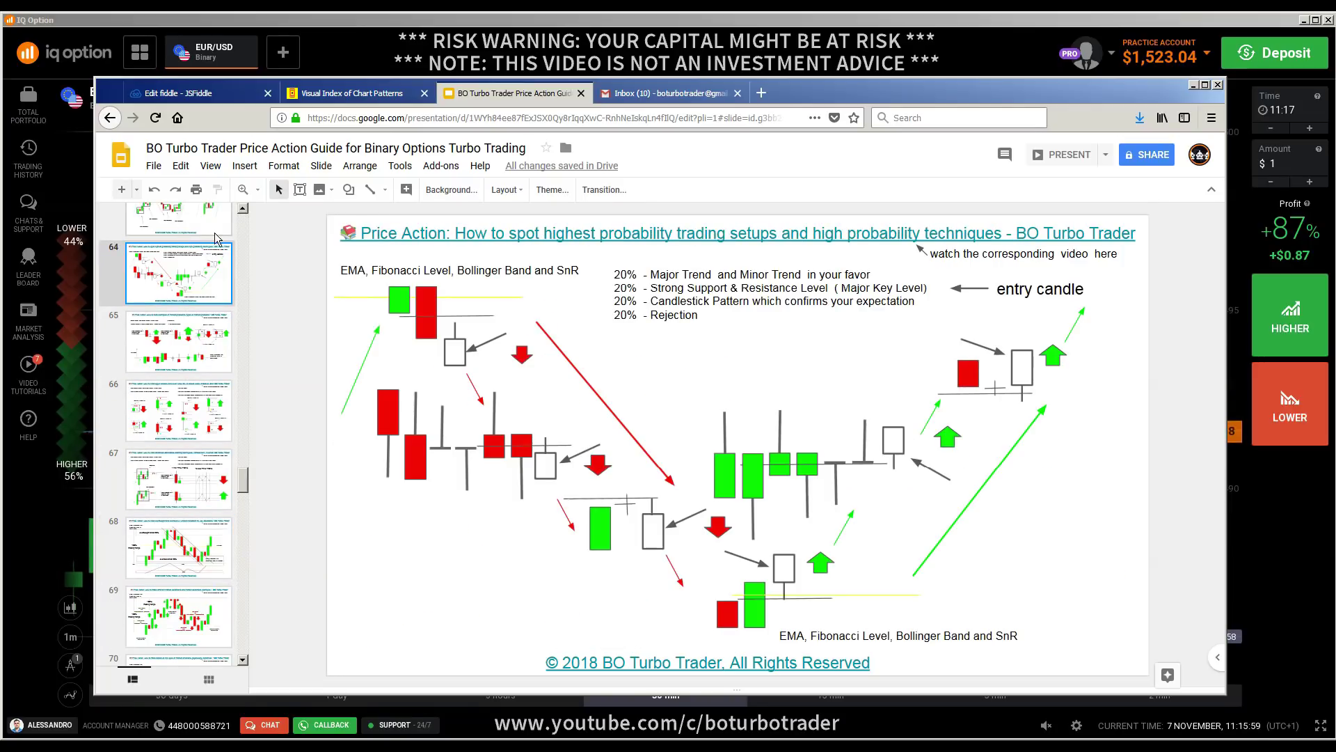
key("Up")
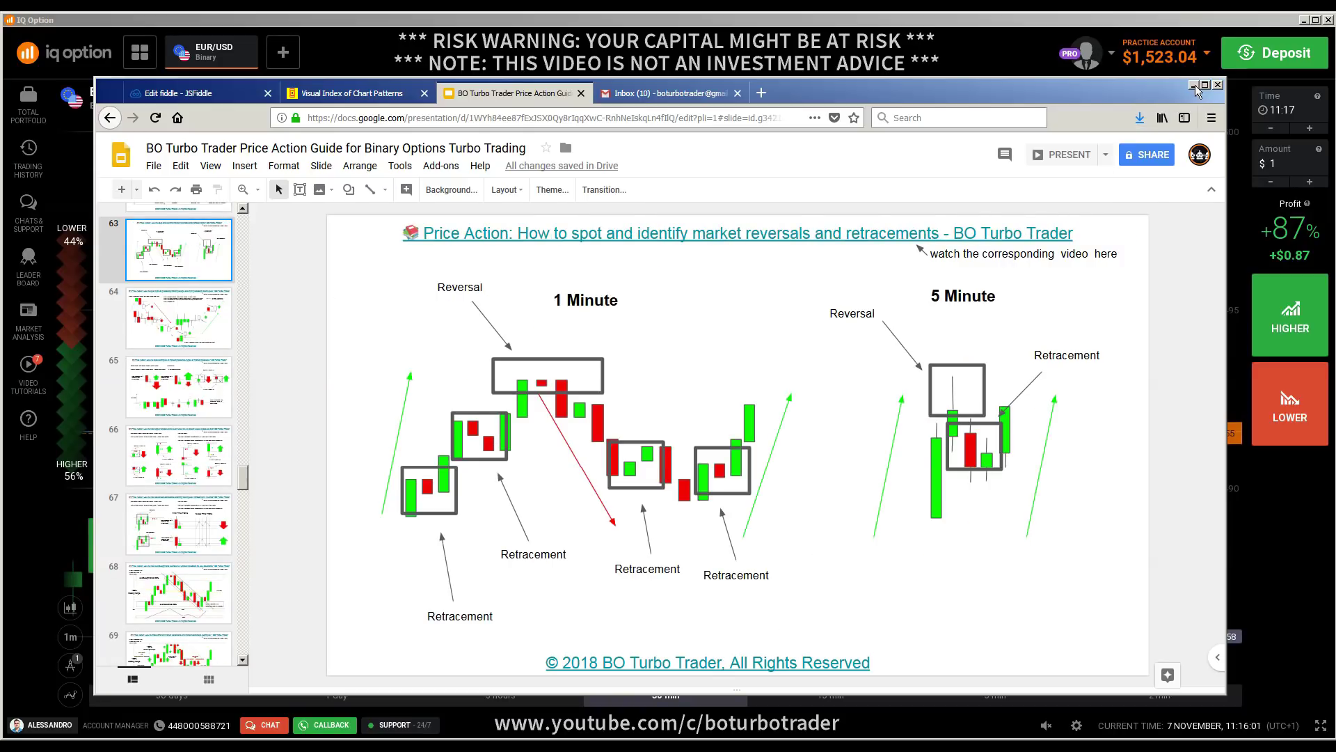
left_click(1194, 86)
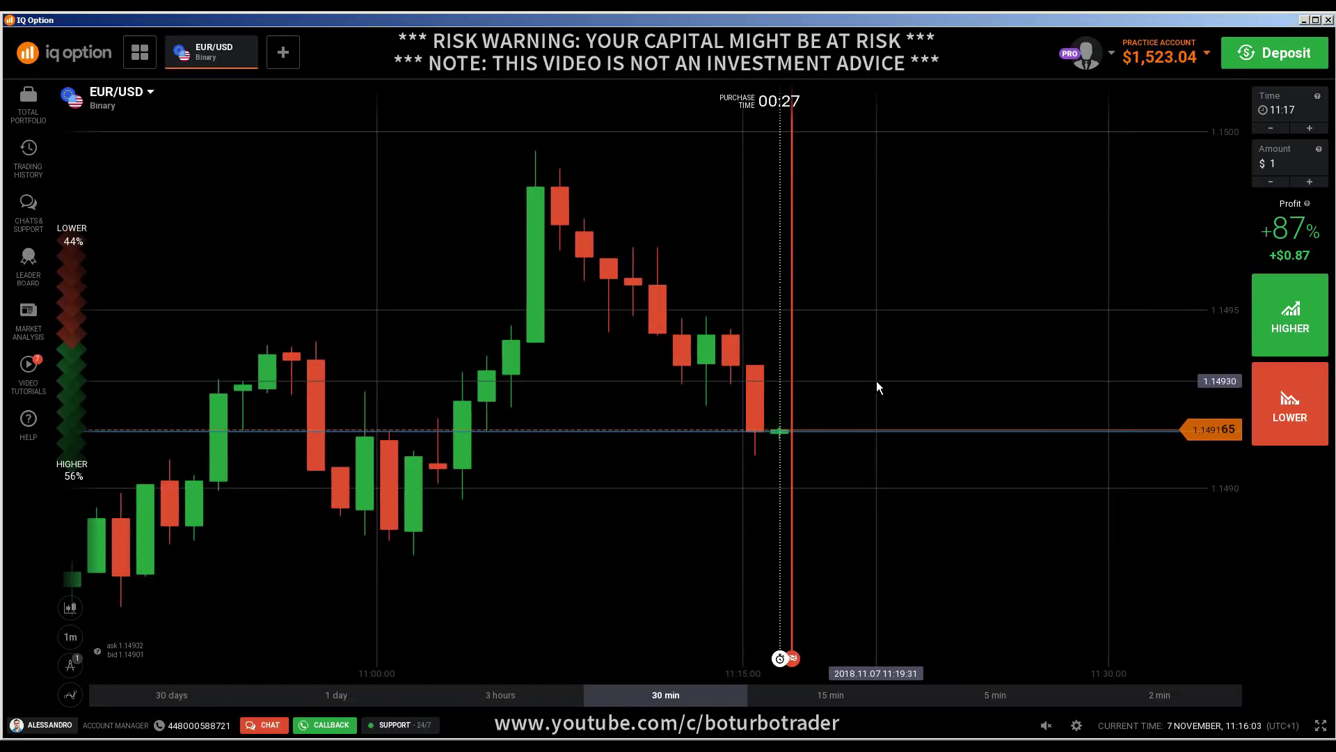
Place a $1 Lower option on EUR/USD with the 11:17 expiry.
left_click(1293, 328)
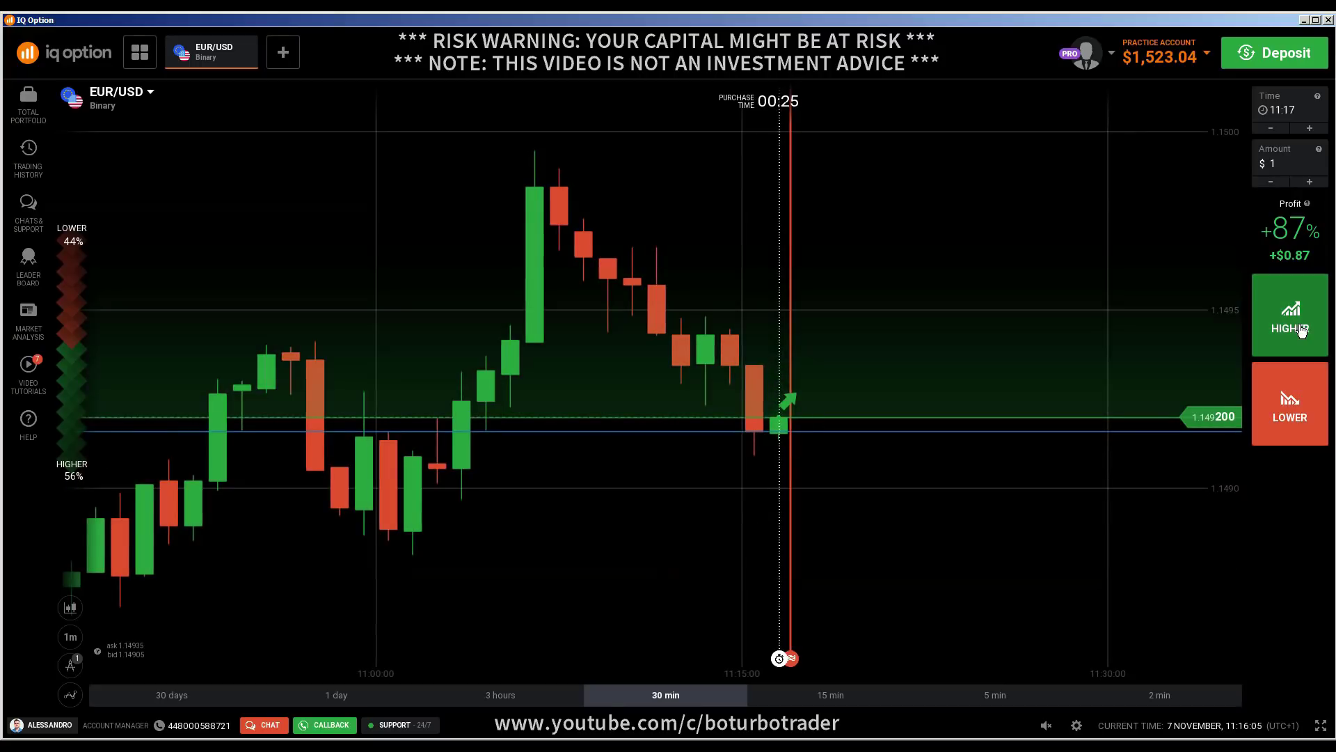
left_click(1284, 418)
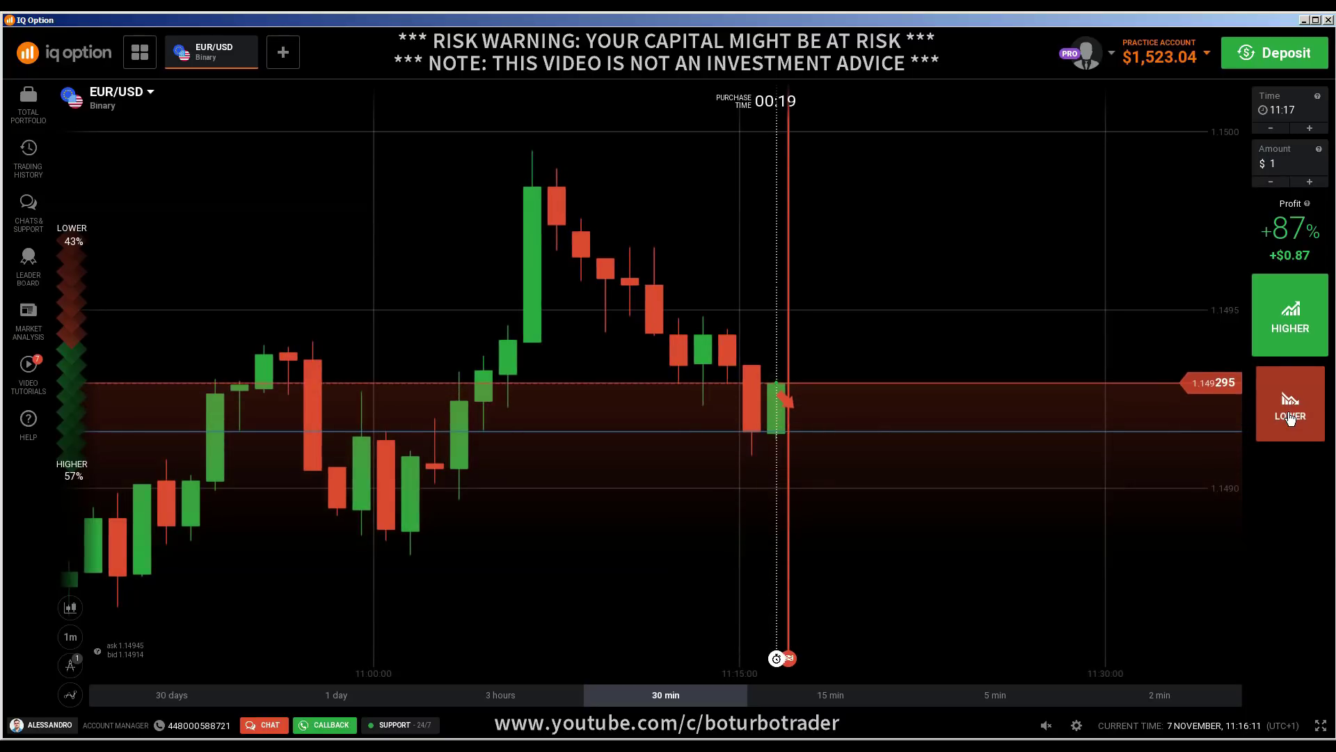
left_click(1290, 418)
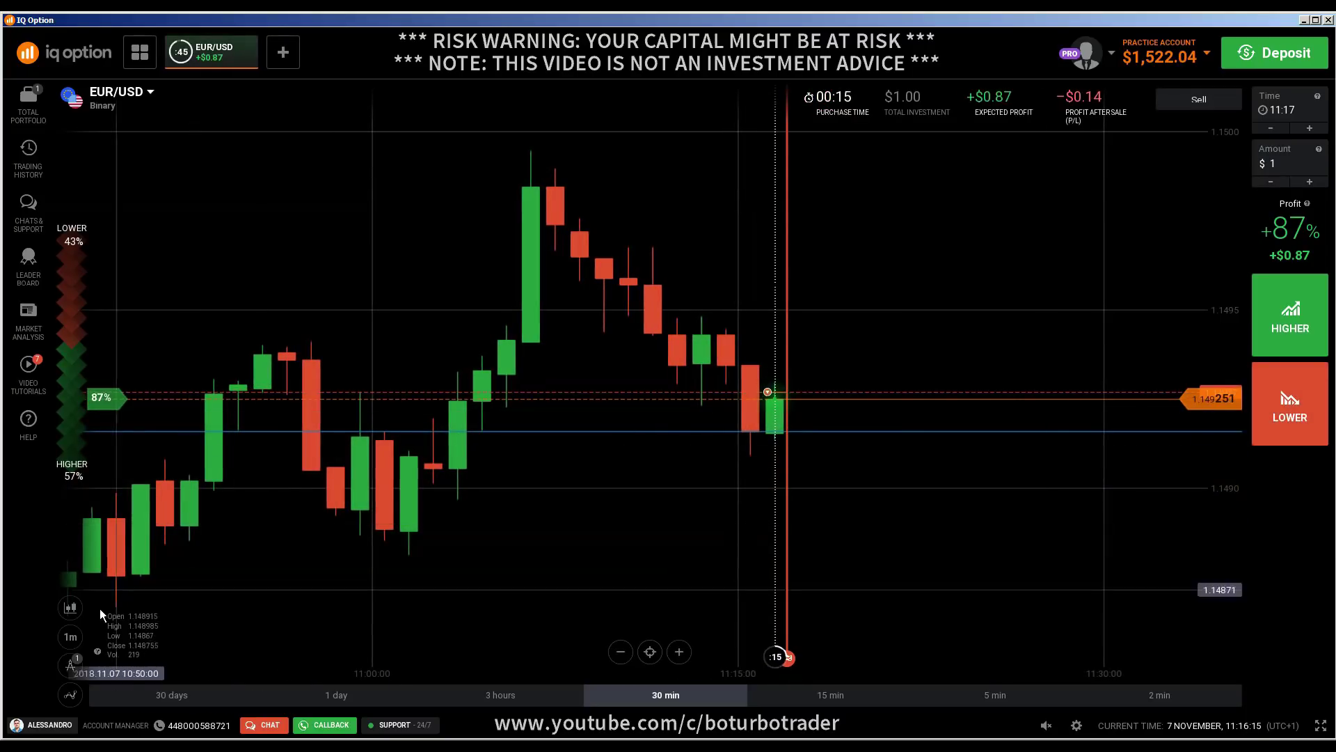
Add a second horizontal line to the EUR/USD chart, above the existing one, at about 1.1493.
left_click(70, 665)
left_click(150, 660)
left_click(643, 414)
left_click_drag(643, 410, 664, 387)
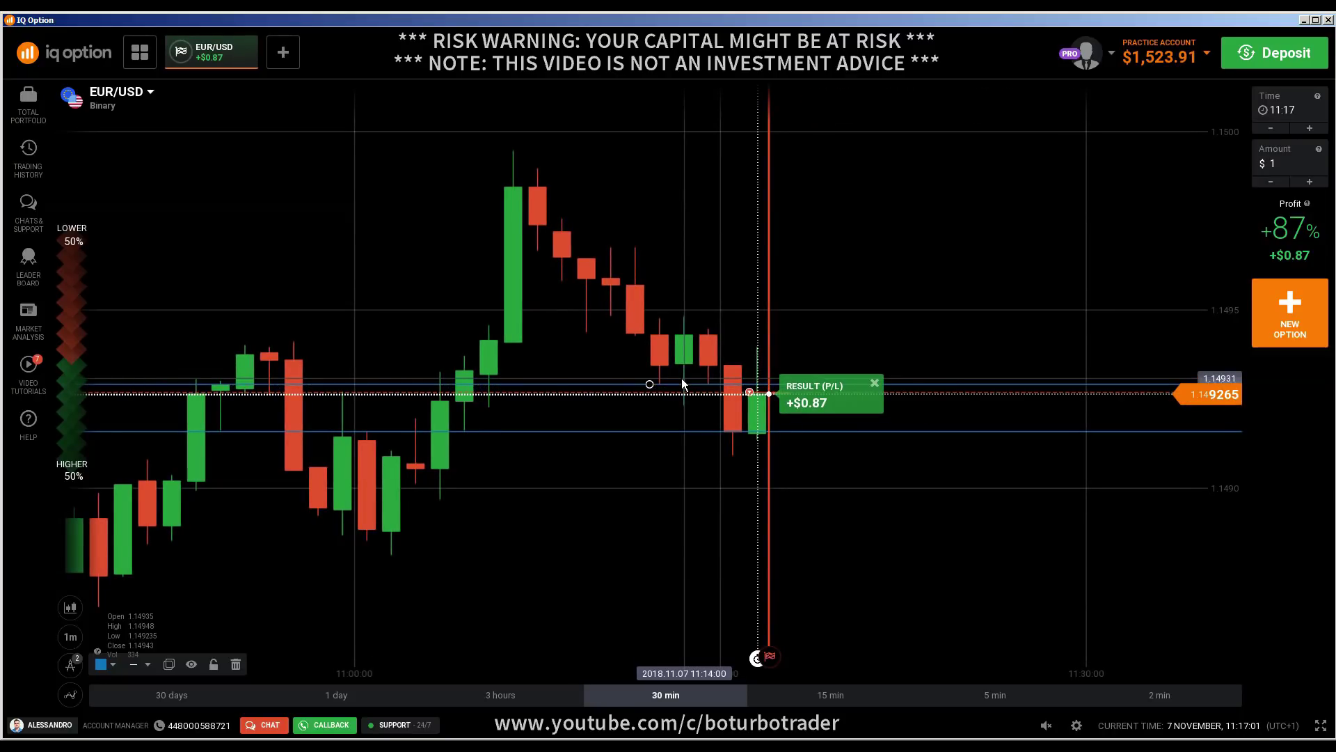
Place a $1 Higher option on EUR/USD for the 11:18 expiry and another for 11:19, dismissing each previous trade result.
left_click(874, 385)
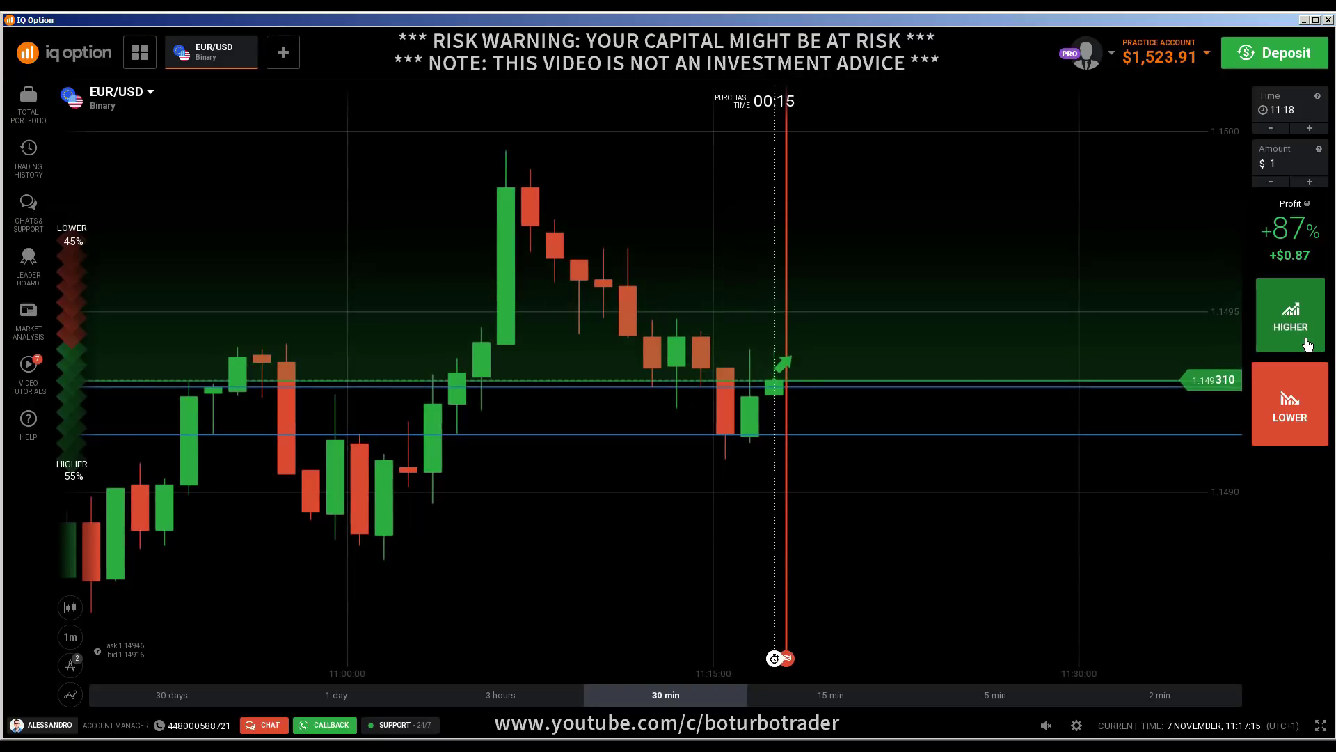
left_click(1308, 344)
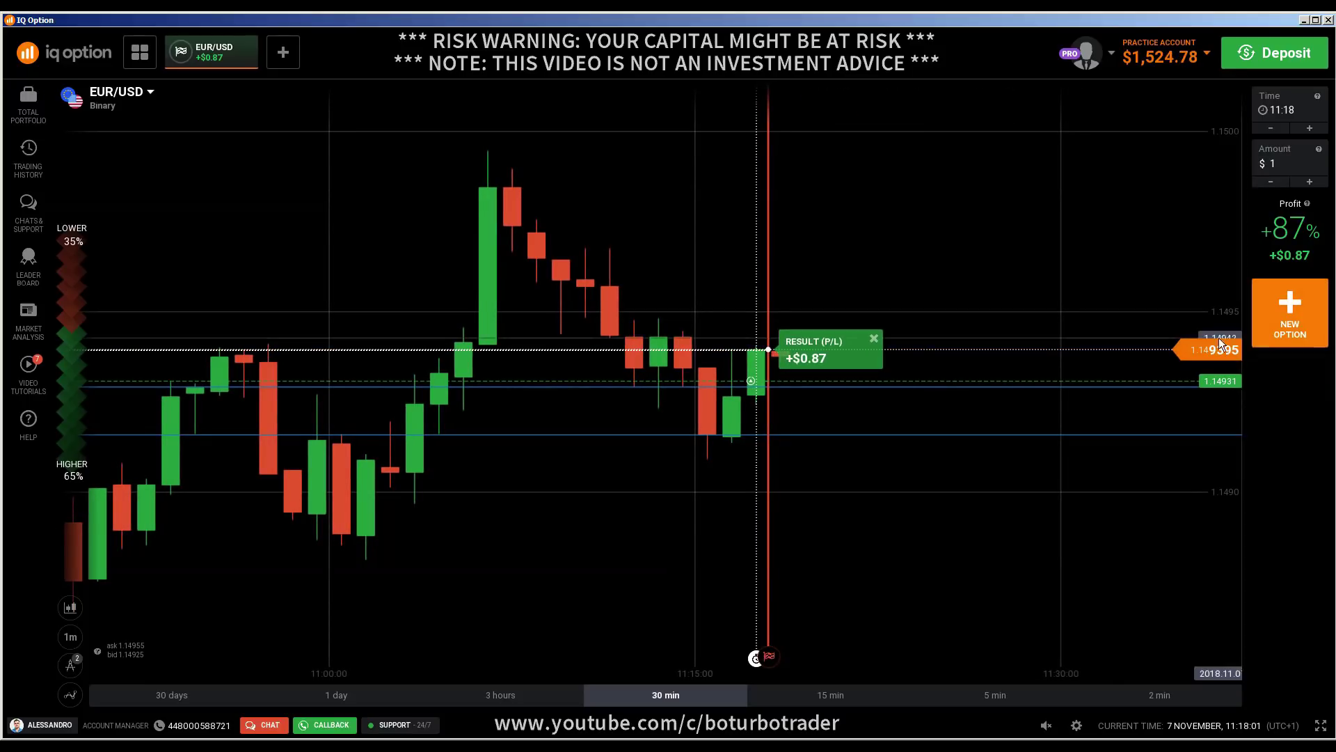
left_click(872, 338)
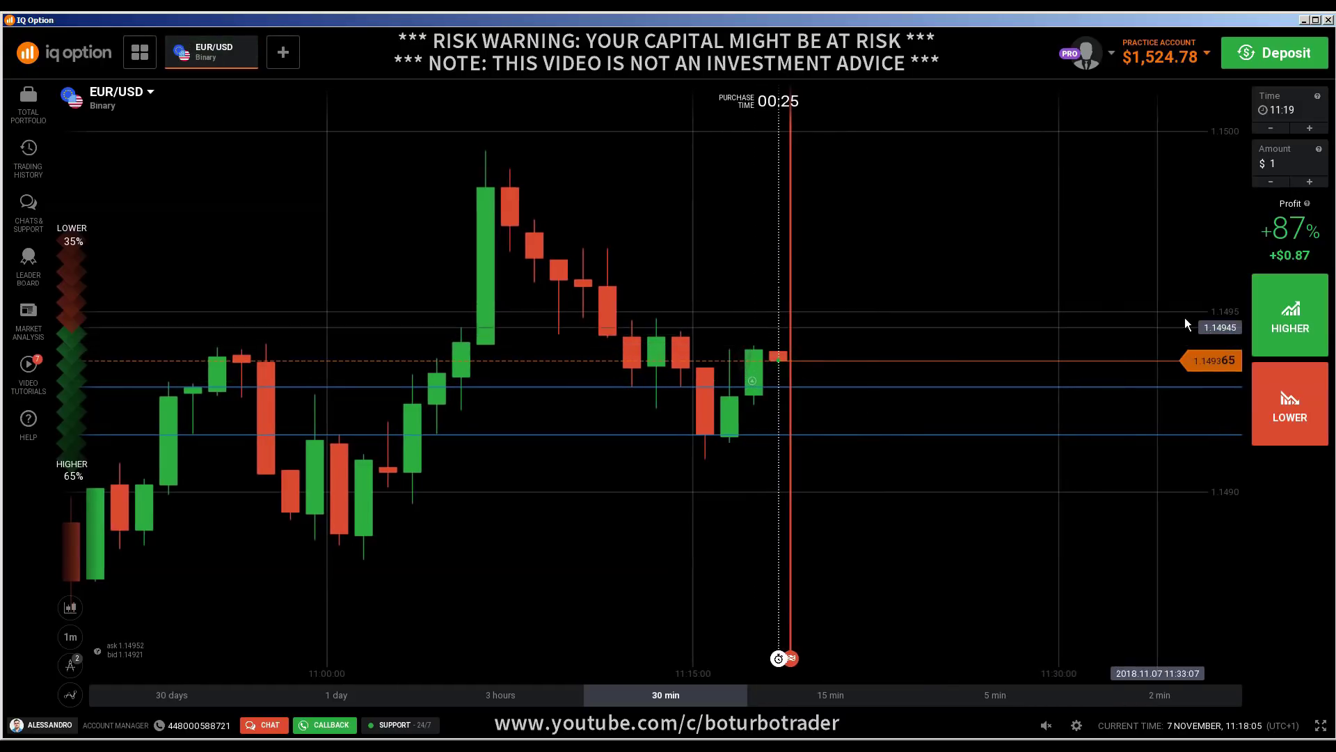
left_click(1265, 319)
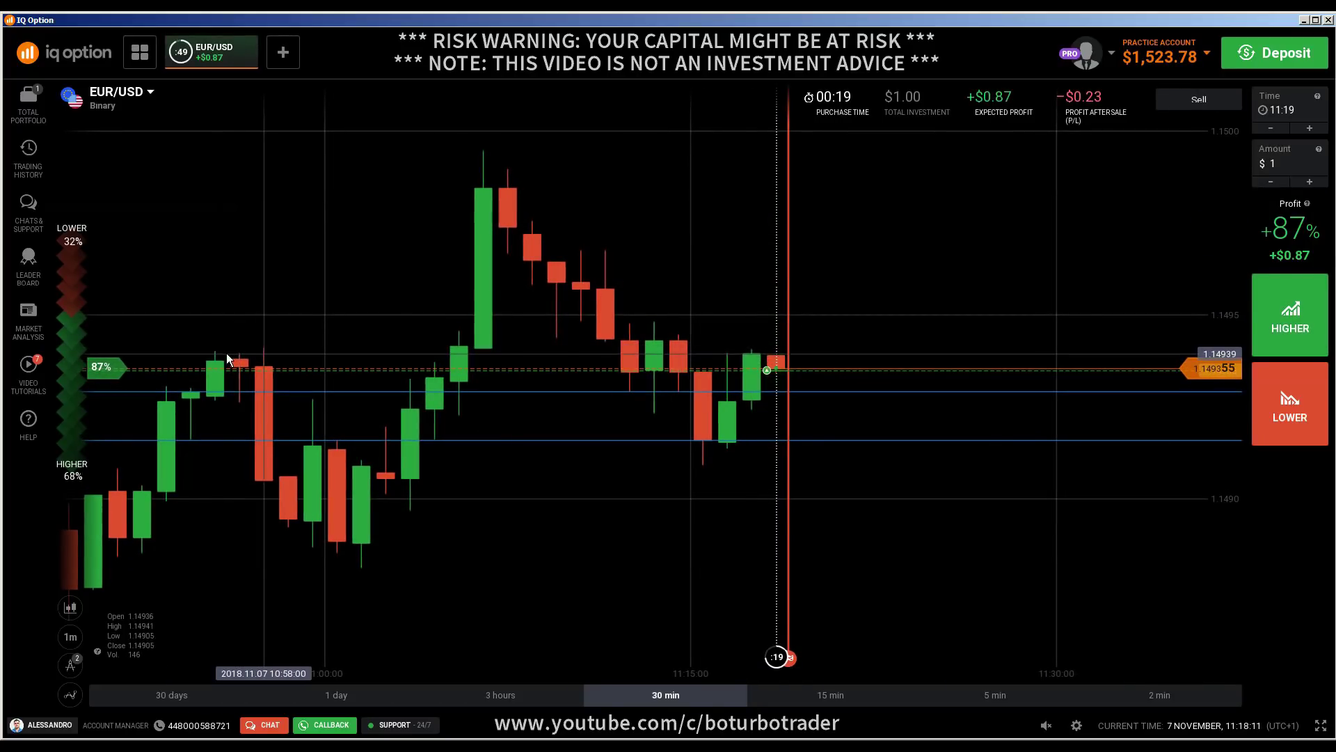
Add a third horizontal line to the chart at about 1.1494, along the recent candle highs.
left_click(70, 663)
left_click(175, 658)
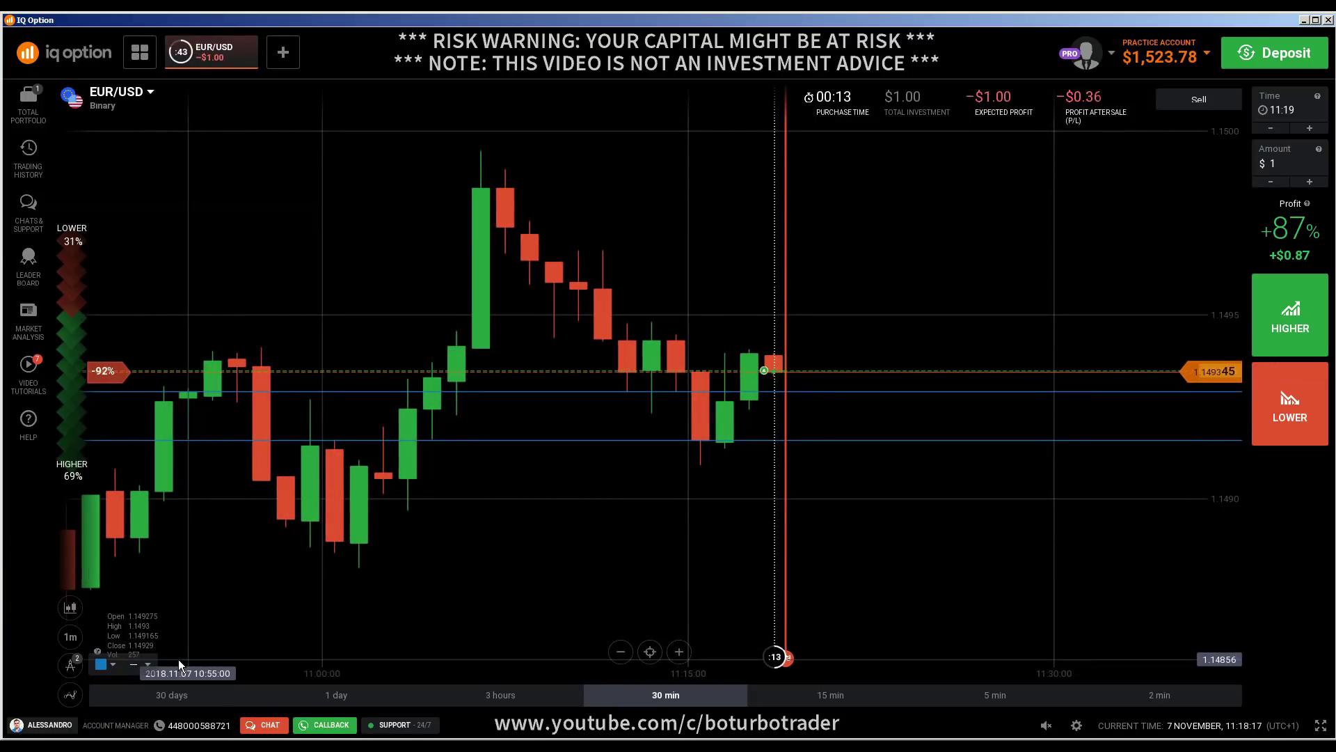
left_click(416, 353)
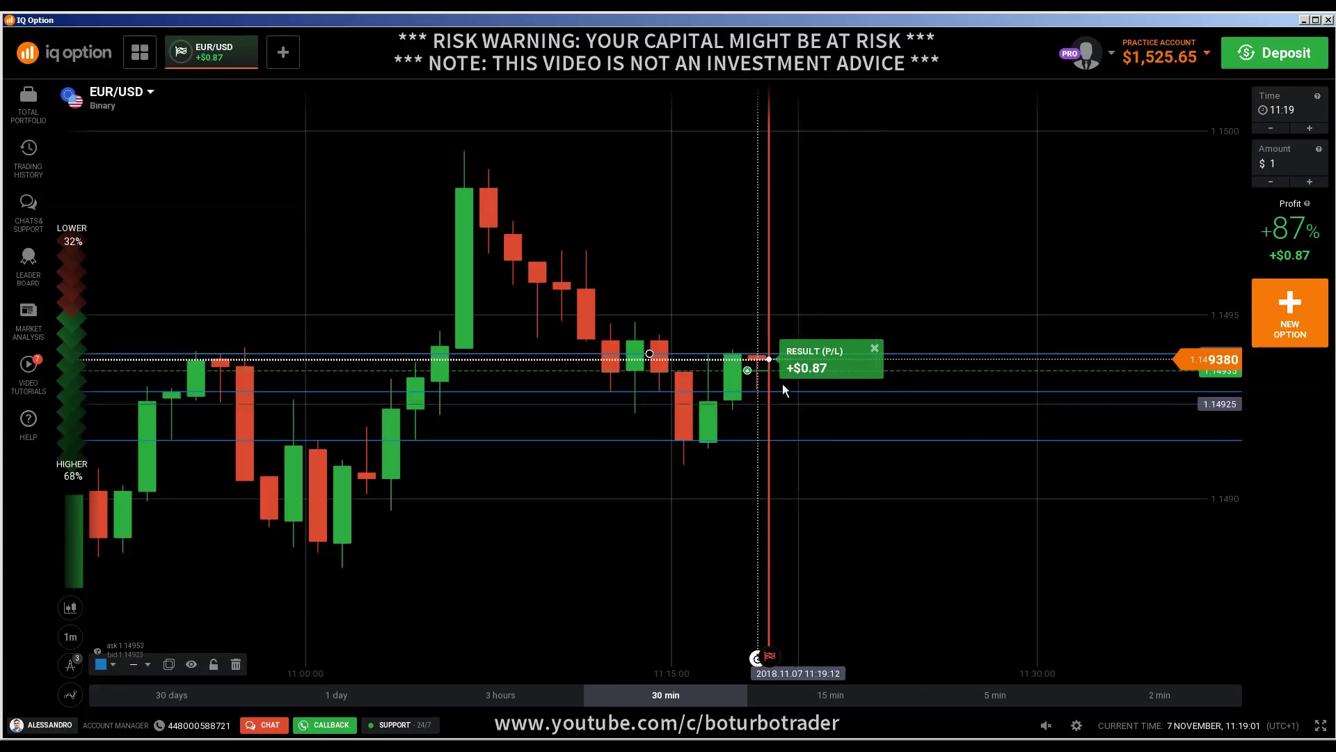
Start a new $1 Higher option on EUR/USD with the 11:20 expiry.
left_click(1286, 327)
left_click(1284, 334)
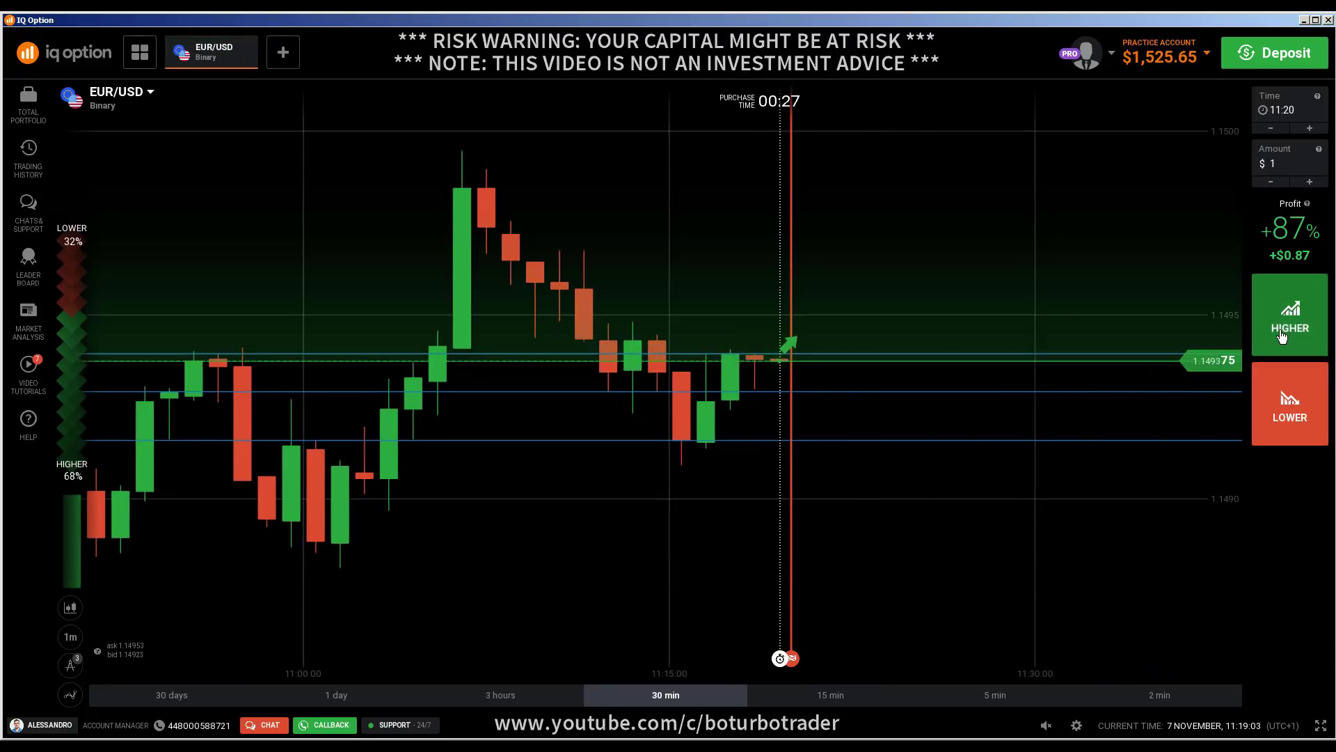